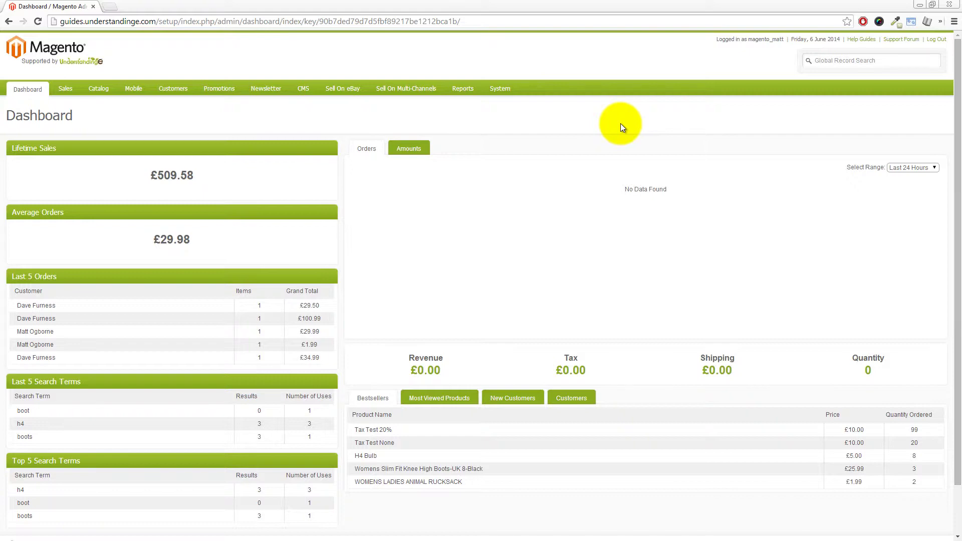
- Go to System > Import/Export > Dataflow - Profiles and add a new profile
mouse_move(506, 90)
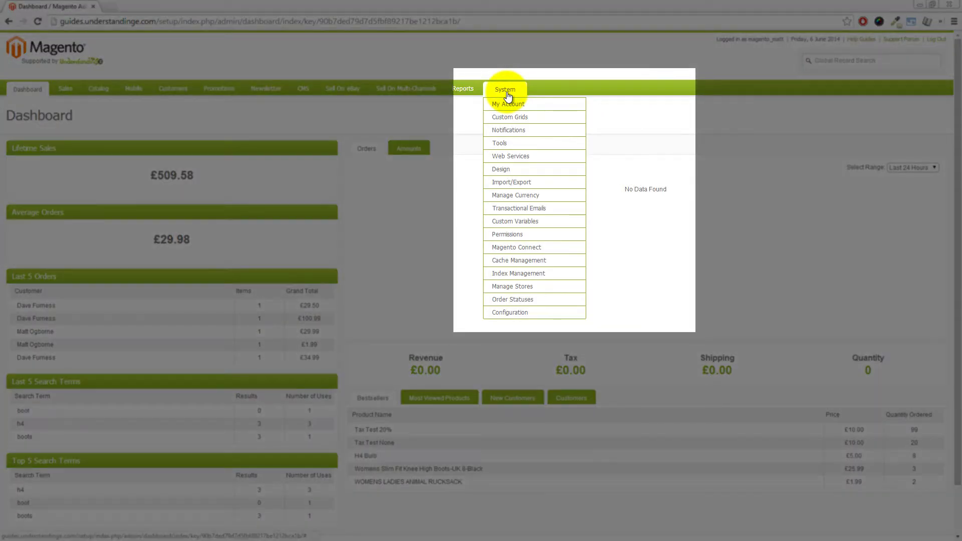
mouse_move(509, 182)
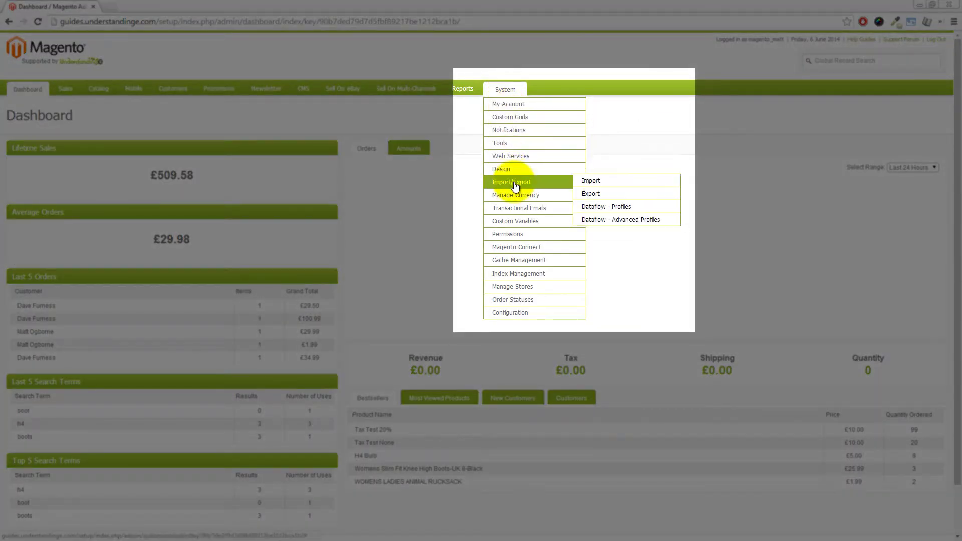
left_click(606, 207)
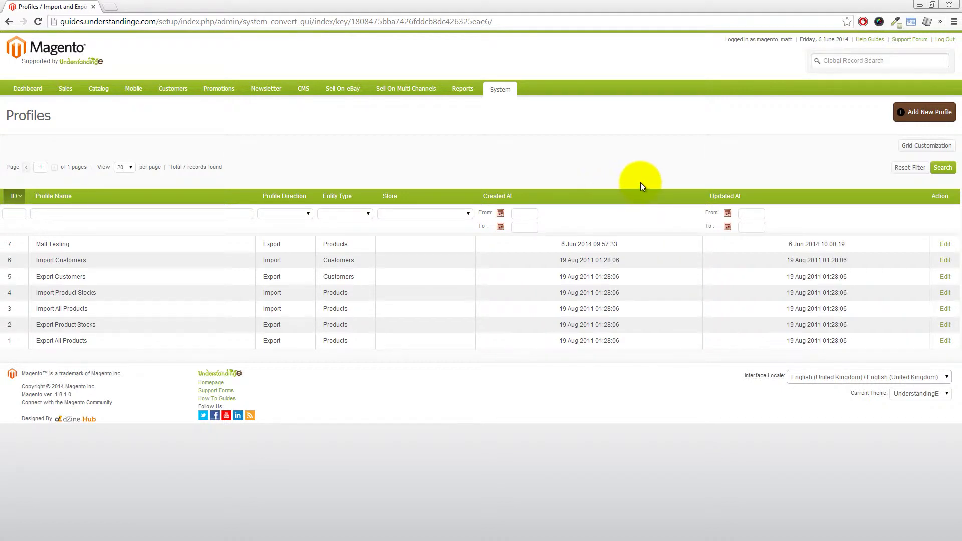
left_click(915, 119)
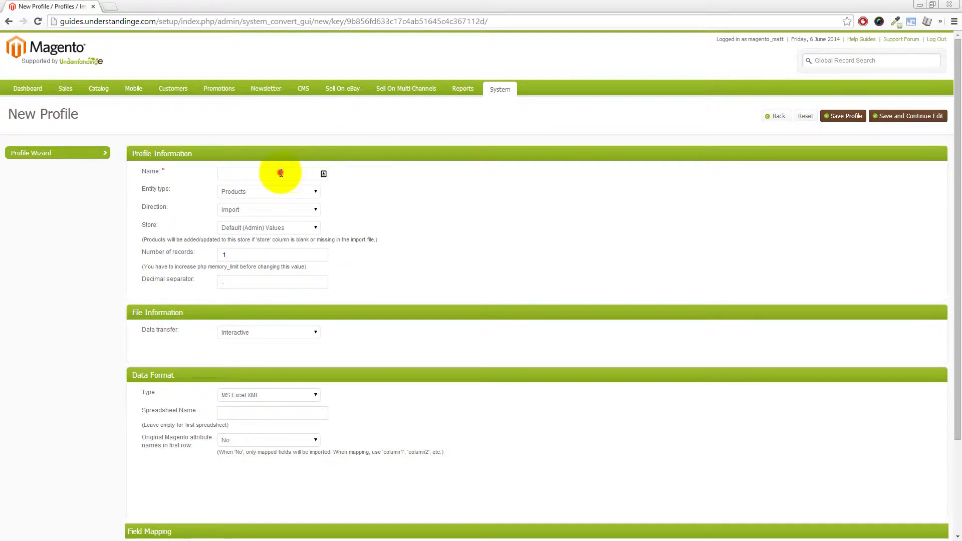
- Name the profile '5 Bullet Points', replacing the initially typed name
left_click(280, 172)
type("Cliff Example")
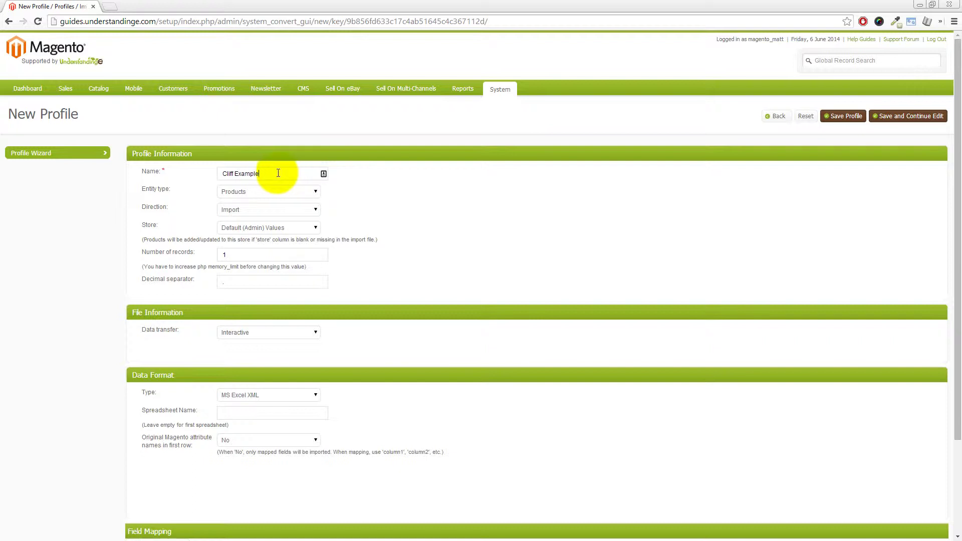
triple_click(275, 172)
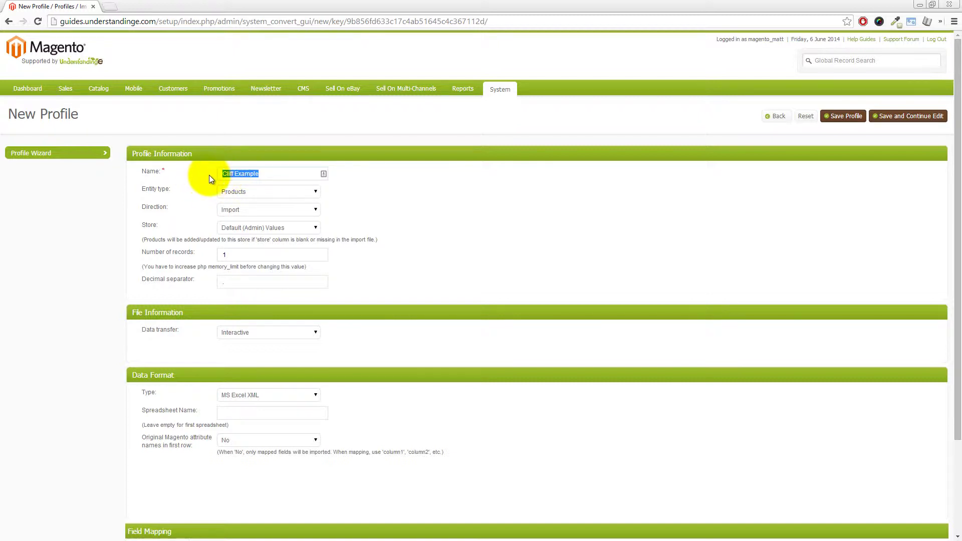
type("5 Bullet Points")
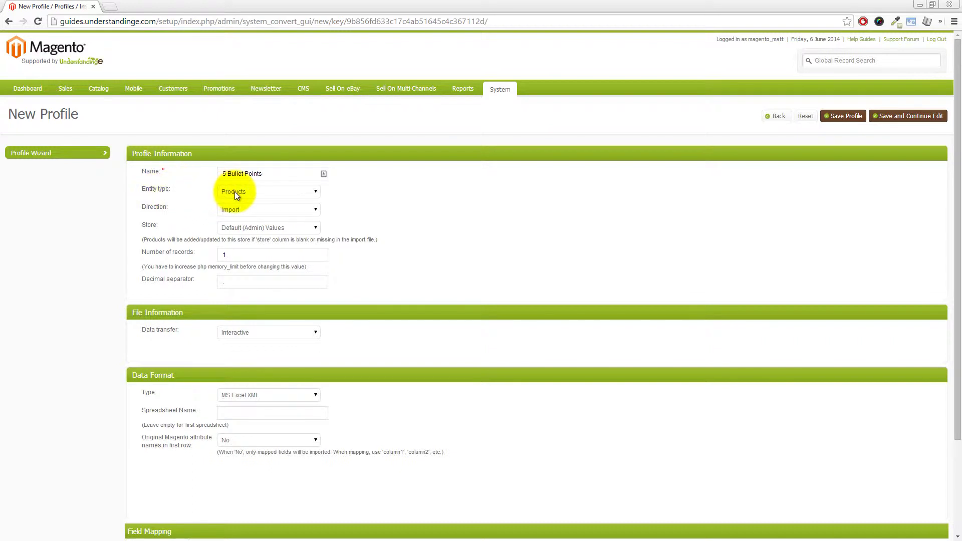
- Set Direction to Export and keep Store on Default (Admin) Values
left_click(243, 210)
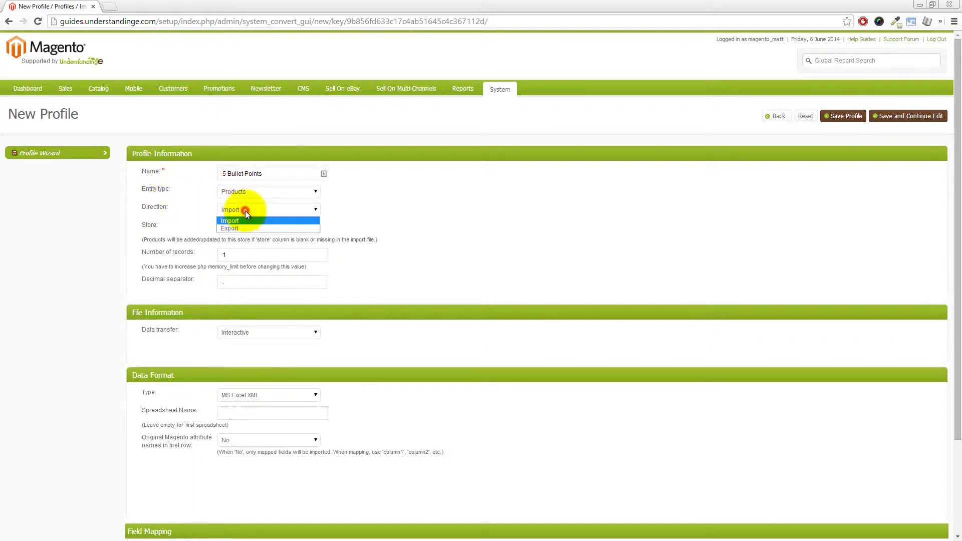
left_click(238, 228)
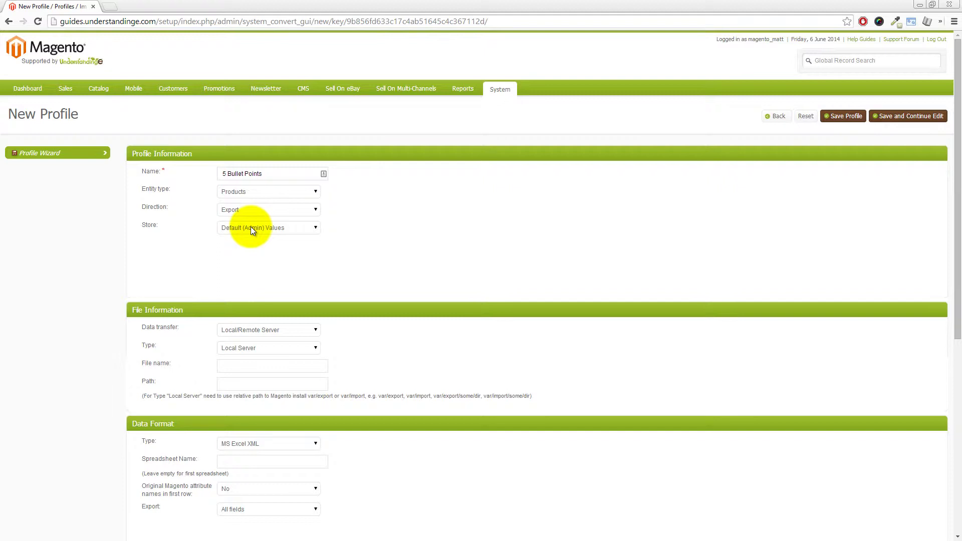
left_click(251, 230)
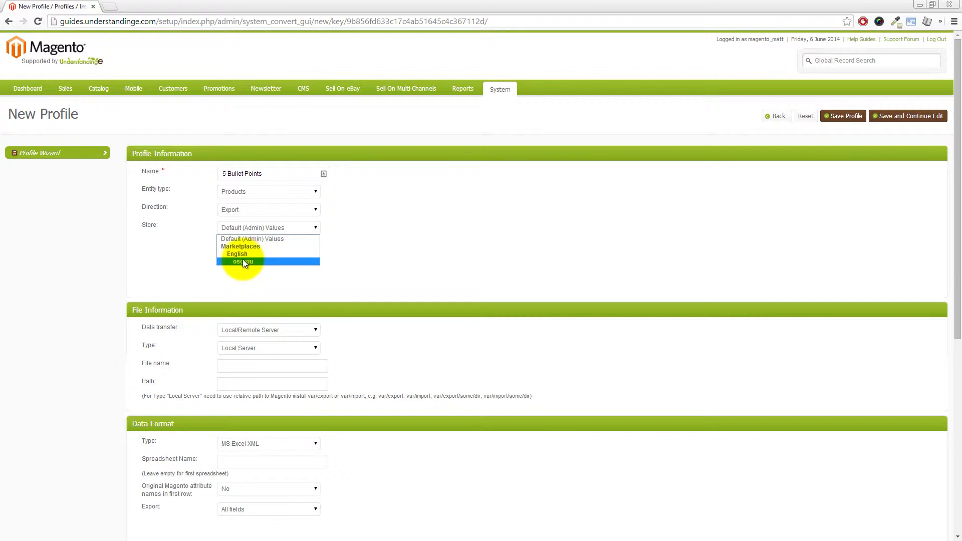
left_click(248, 240)
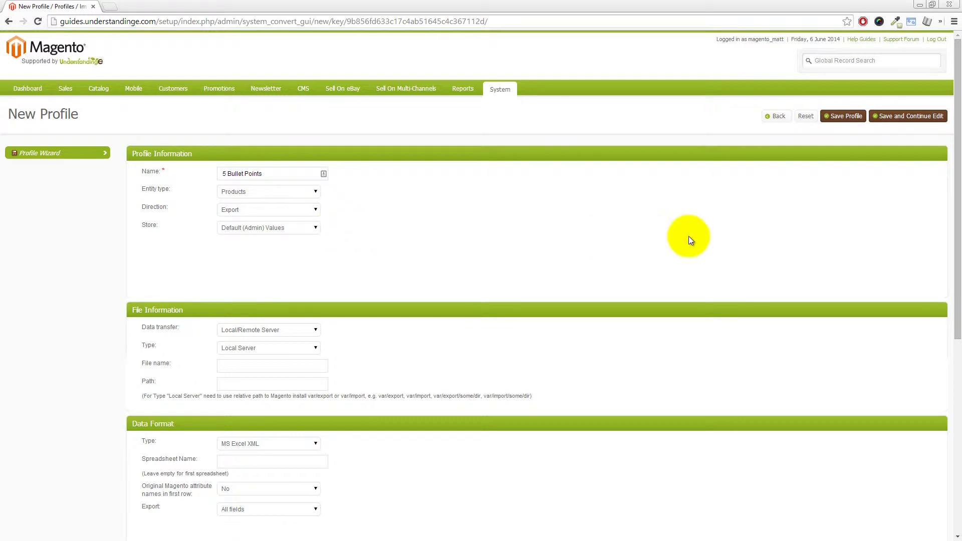
- Set File name to 5_bullet_points.csv and Path to var/export on the local server
left_click_drag(957, 177, 952, 252)
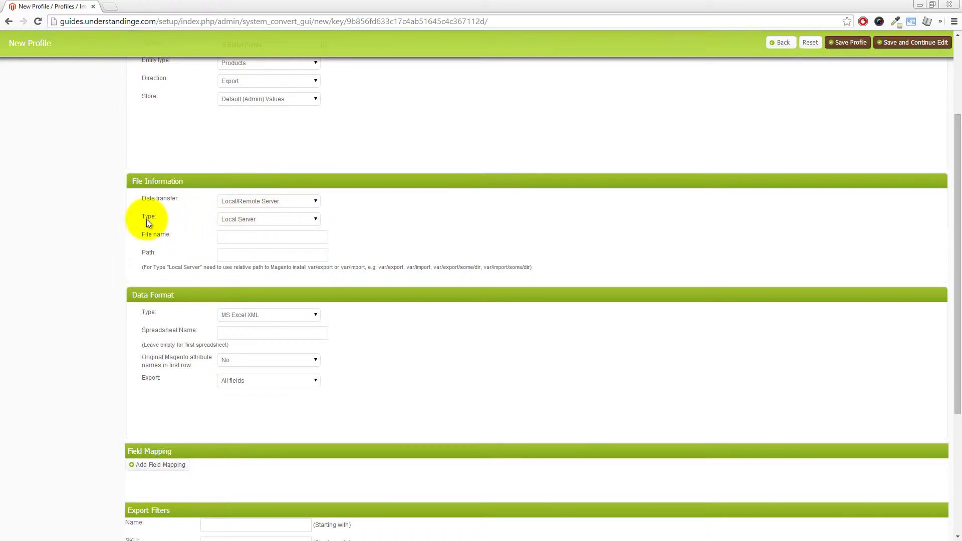
left_click(239, 235)
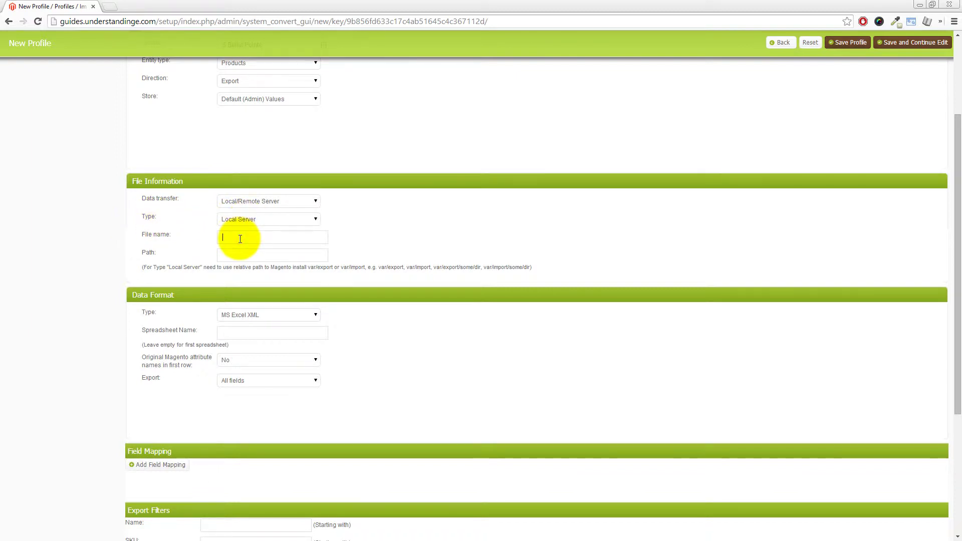
type("5_bullet_points.csv")
left_click(249, 254)
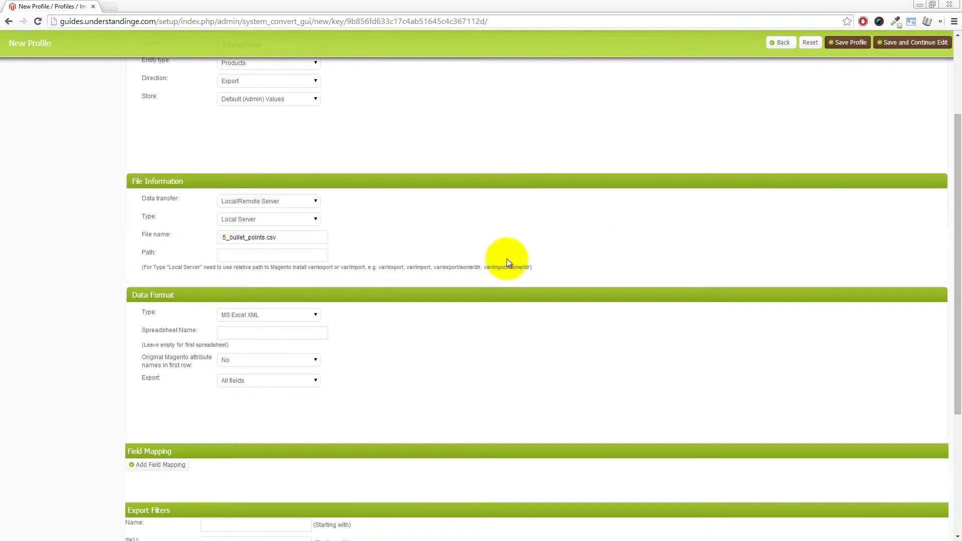
left_click(260, 257)
type("var/export")
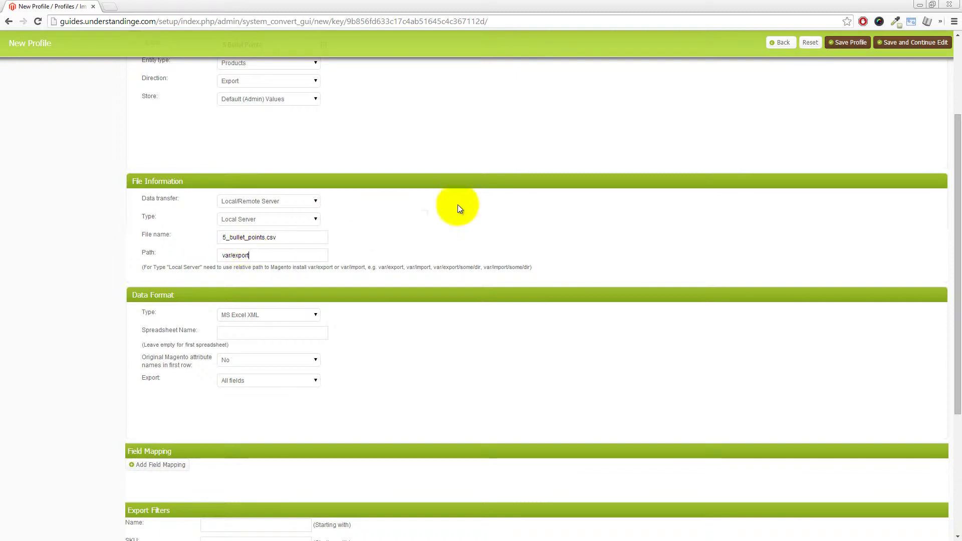
- Use CSV / Tab separated format, original attribute names in the first row, and only mapped fields
left_click_drag(956, 189, 958, 223)
left_click(252, 229)
left_click(253, 245)
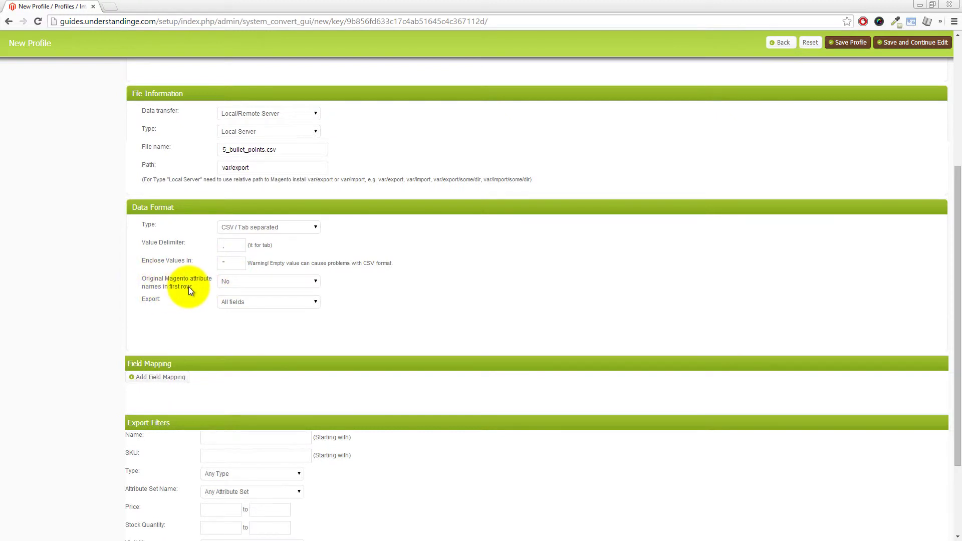
left_click(239, 284)
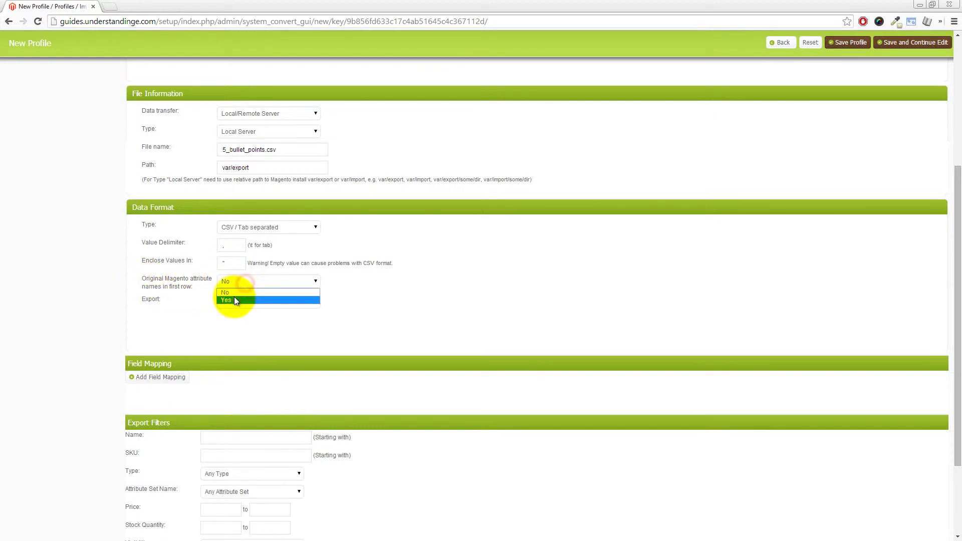
left_click(233, 296)
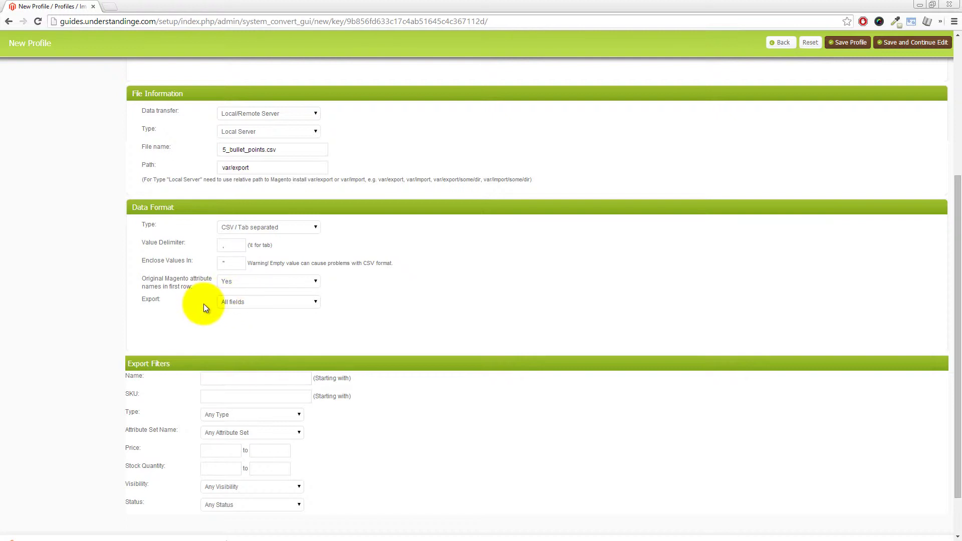
left_click(242, 303)
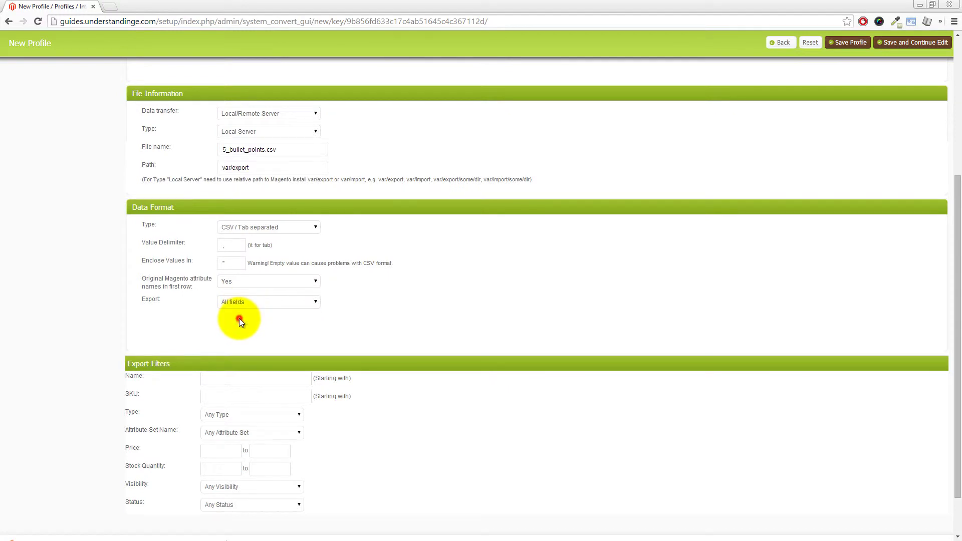
left_click(239, 317)
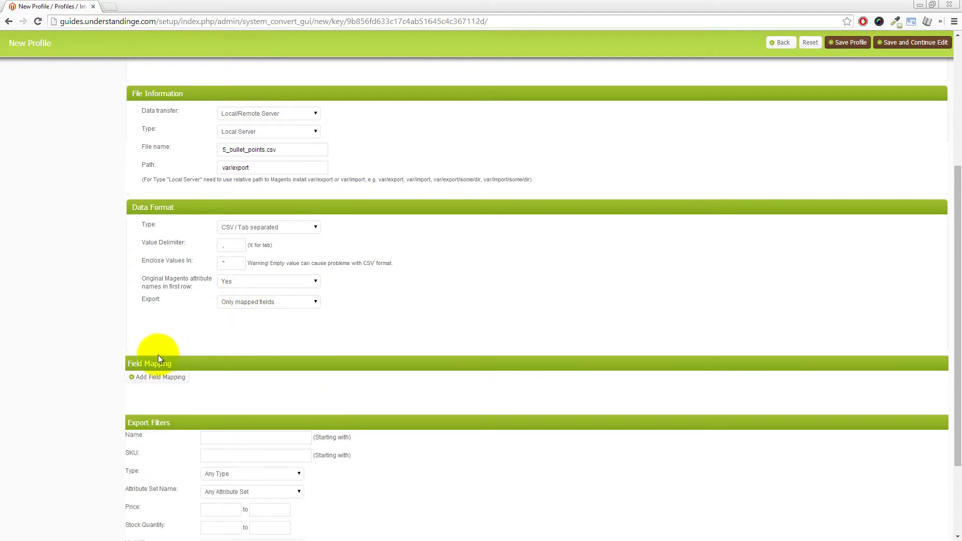
- Add two field mapping rows mapping sku and type
left_click(170, 378)
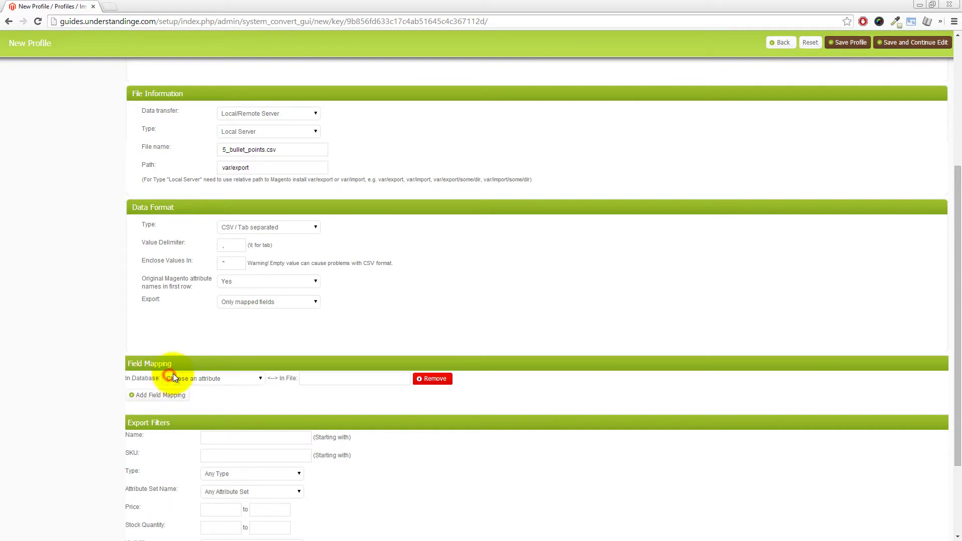
left_click(237, 381)
type("sku")
key("Return")
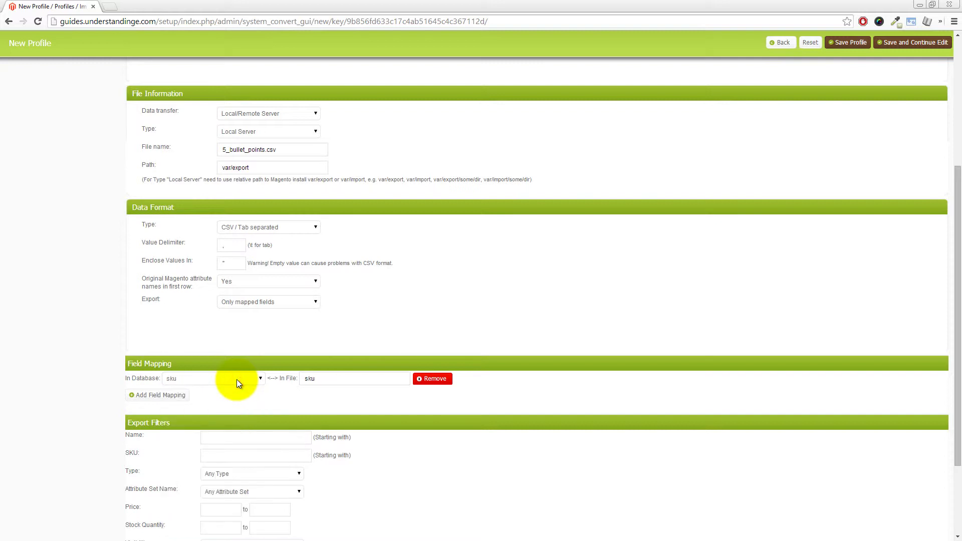
left_click(165, 395)
left_click(183, 397)
left_click(184, 398)
type("type")
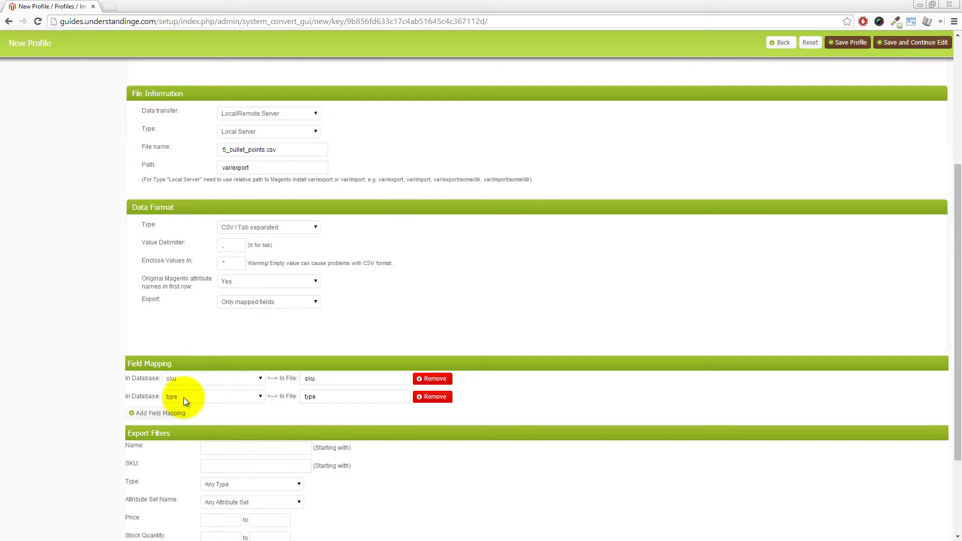
- Add five more field mapping rows
left_click(154, 412)
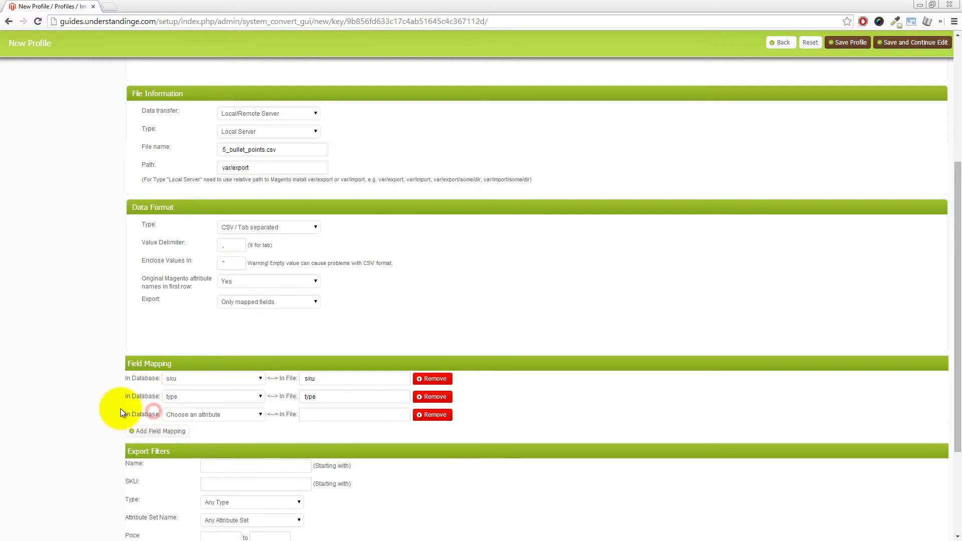
scroll(120, 408, "down", 1)
left_click(160, 382)
left_click(165, 400)
left_click(169, 418)
left_click(170, 435)
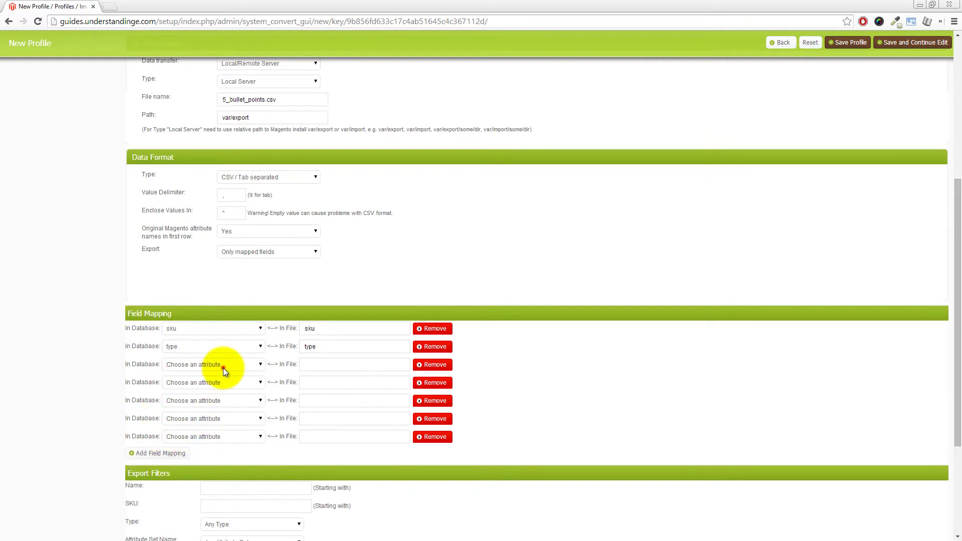
- Map att_bullet1 through att_bullet5 in the five new rows
left_click(224, 367)
left_click(207, 407)
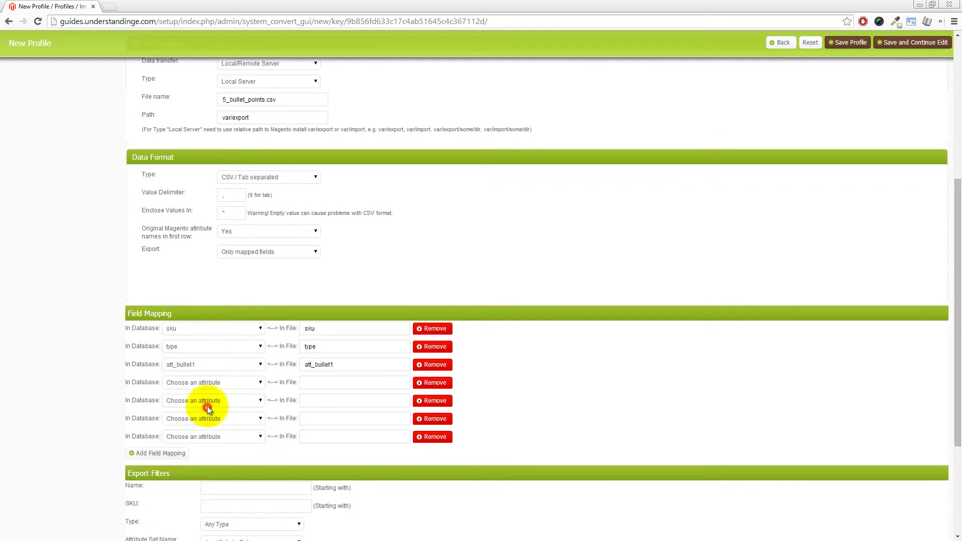
left_click(201, 380)
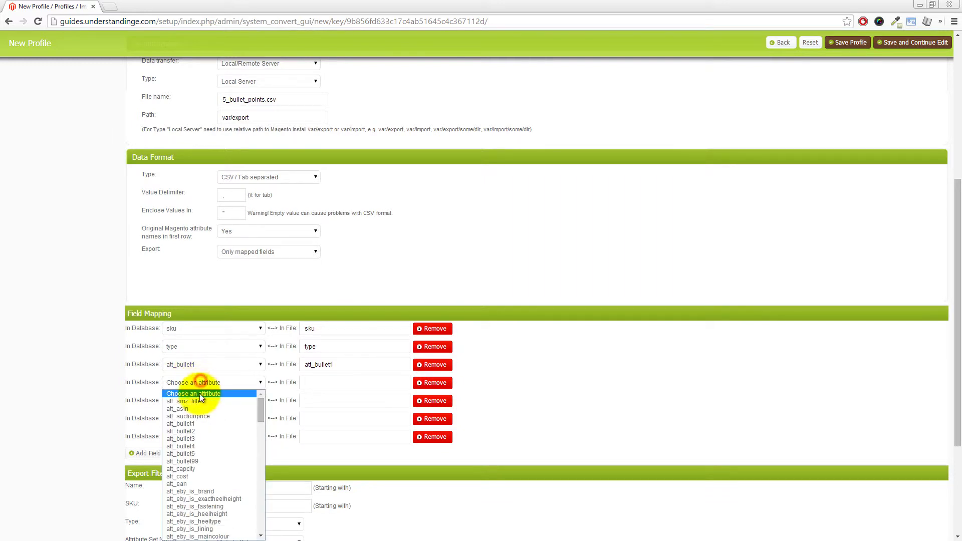
left_click(188, 430)
left_click(197, 401)
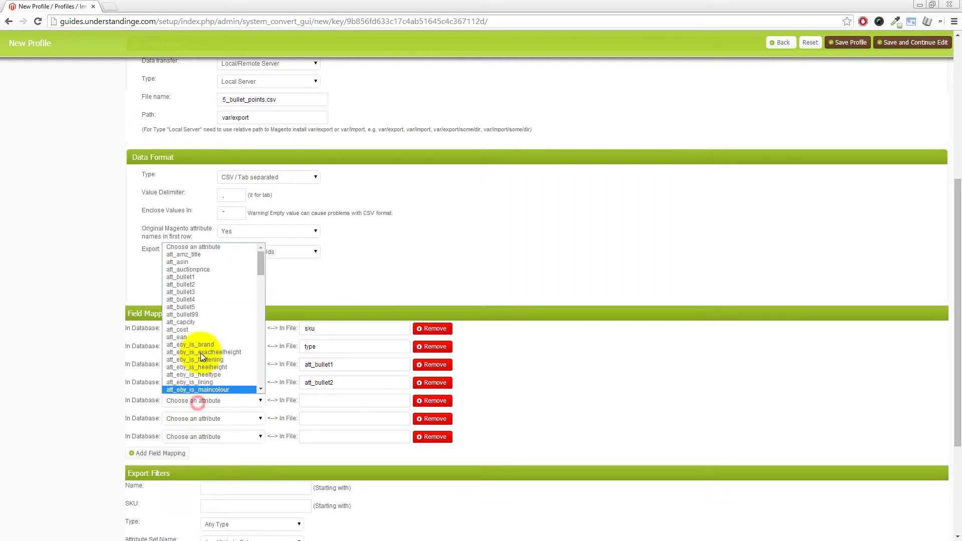
left_click(195, 293)
left_click(197, 417)
left_click(200, 317)
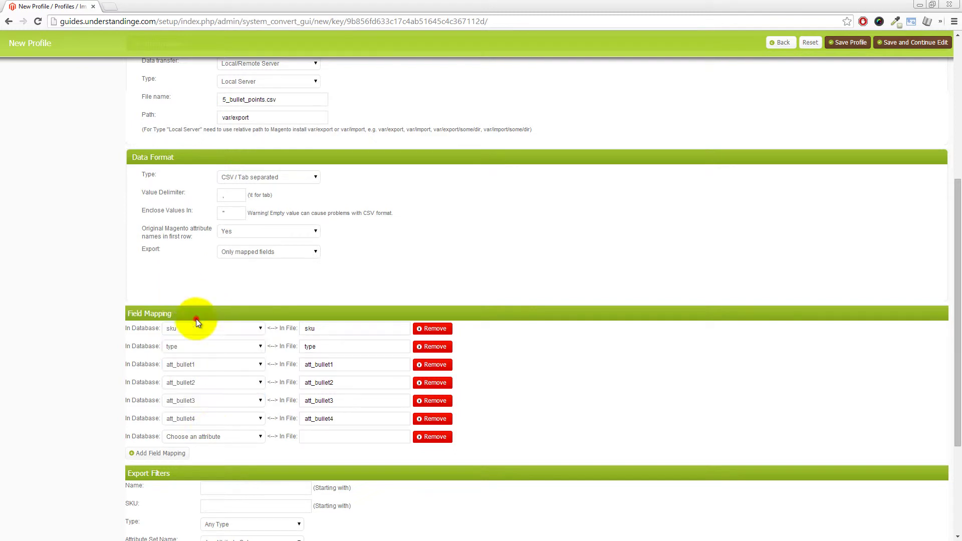
left_click(210, 435)
left_click(201, 343)
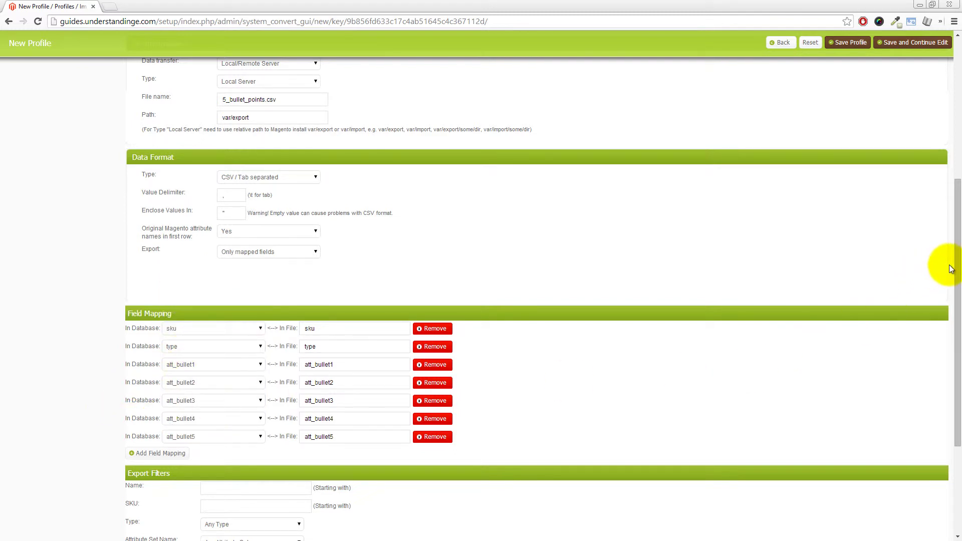
left_click_drag(955, 269, 955, 350)
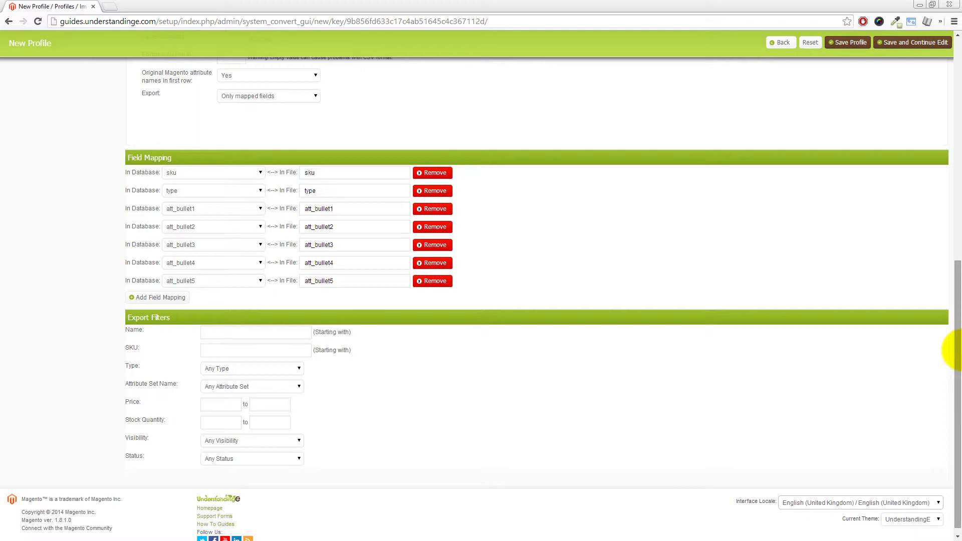
left_click(230, 368)
left_click(226, 384)
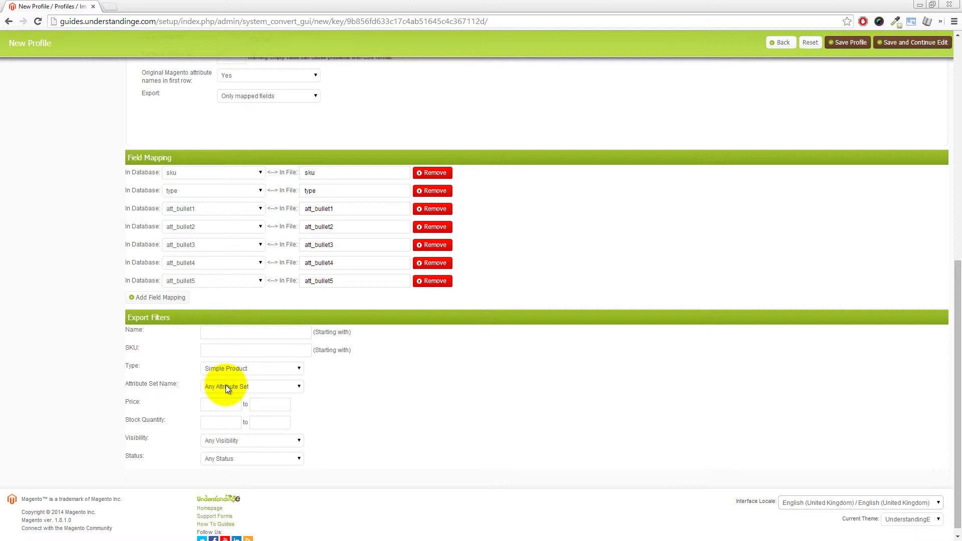
left_click(236, 368)
left_click(233, 377)
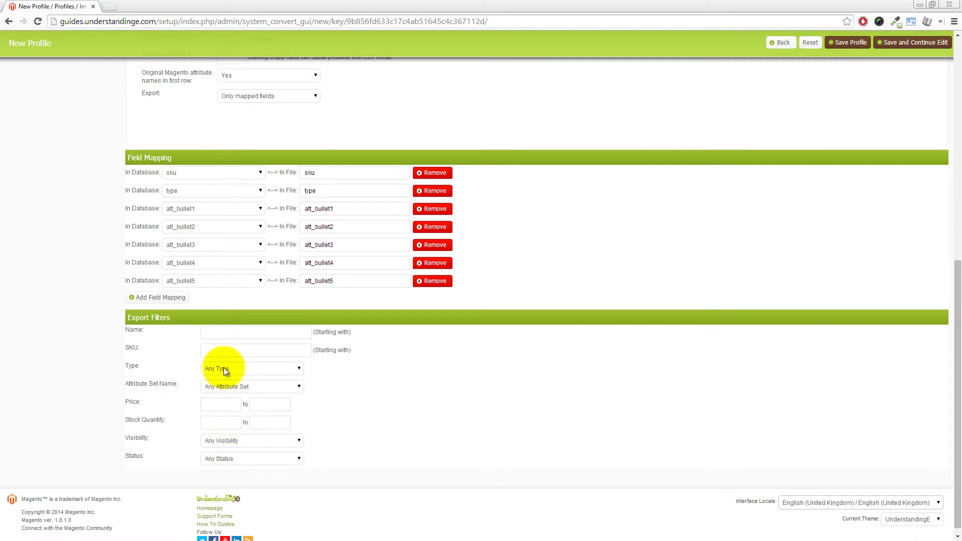
left_click(214, 335)
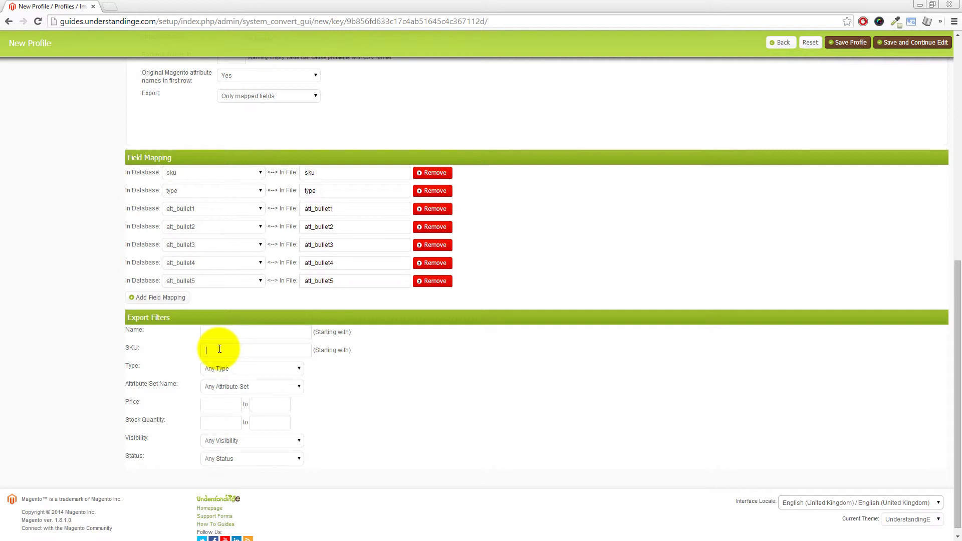
type("BEN")
double_click(220, 349)
key("BackSpace")
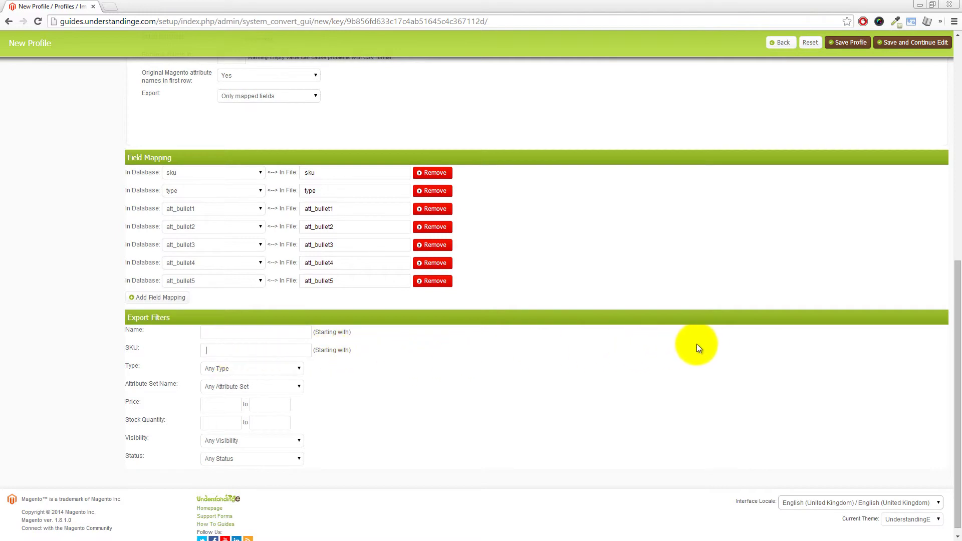
scroll(702, 344, "up", 1)
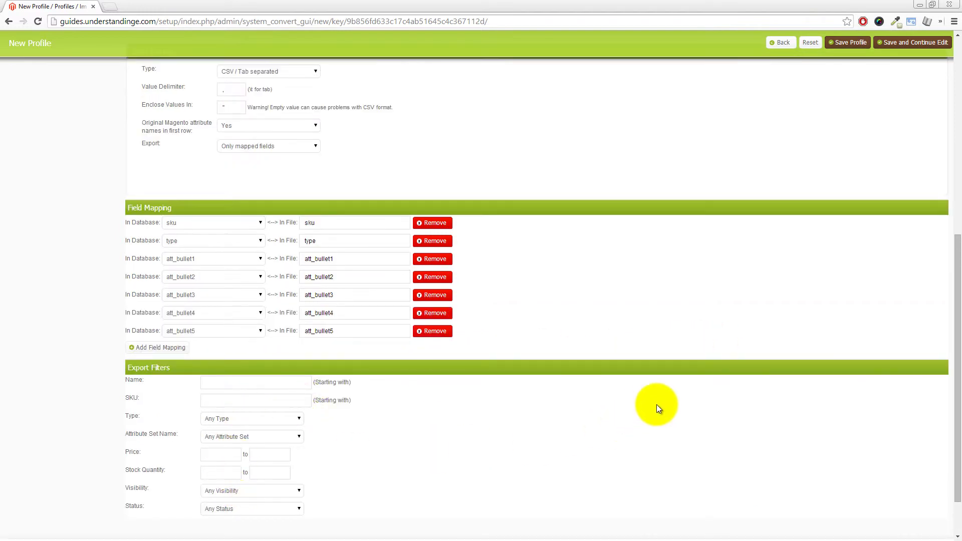
- Save the profile with Save and Continue Edit and open the Run Profile panel
scroll(662, 402, "up", 7)
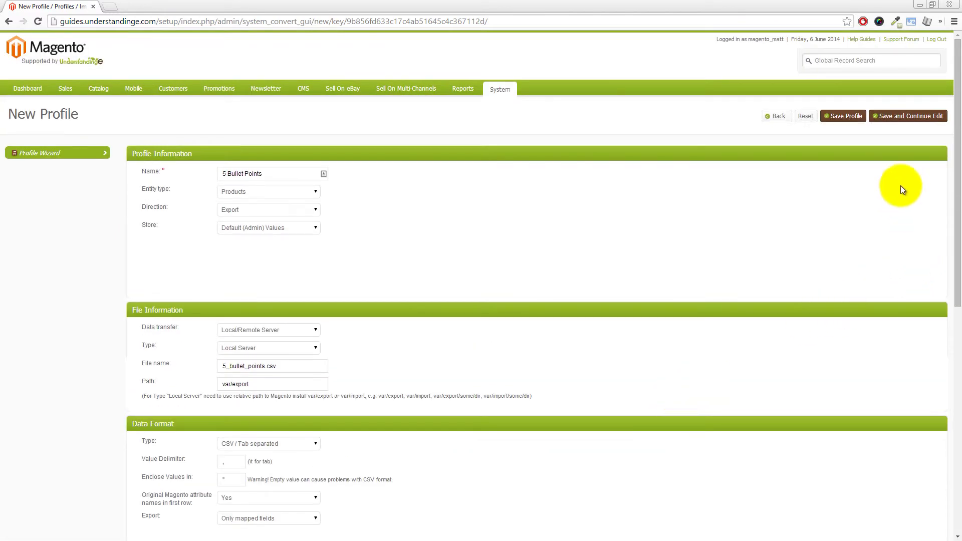
left_click(893, 120)
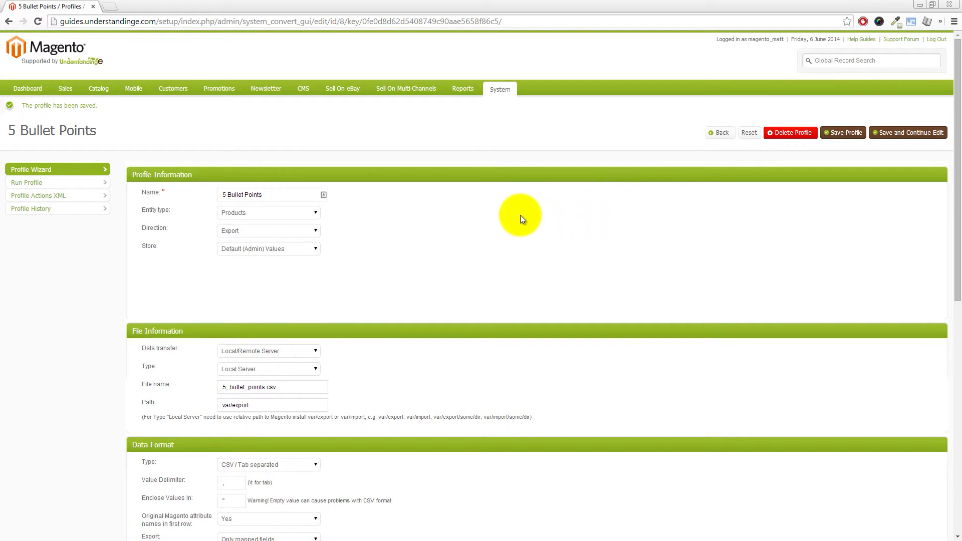
left_click(57, 184)
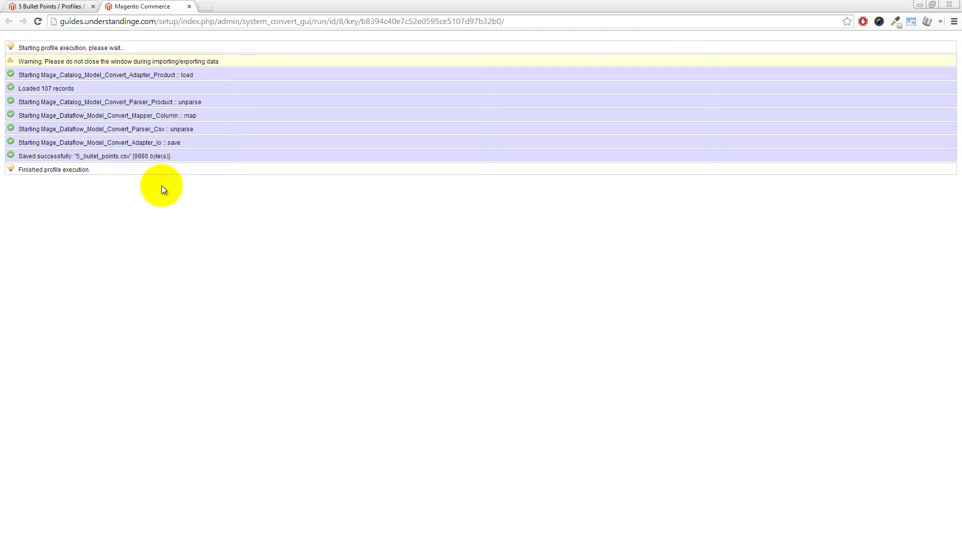
- Highlight '107 records' and the exported file name in the log, then bring WinSCP into view
left_click_drag(41, 88, 58, 88)
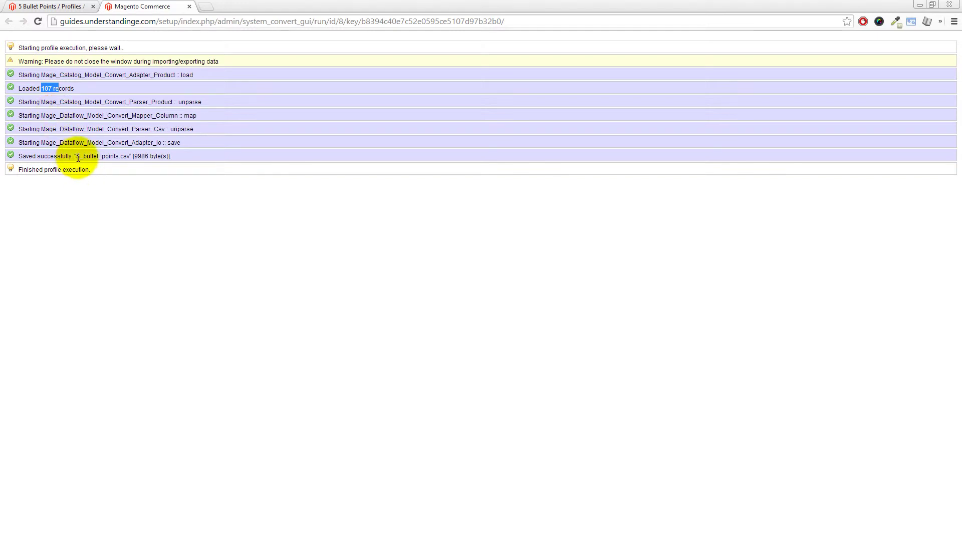
left_click_drag(76, 156, 130, 157)
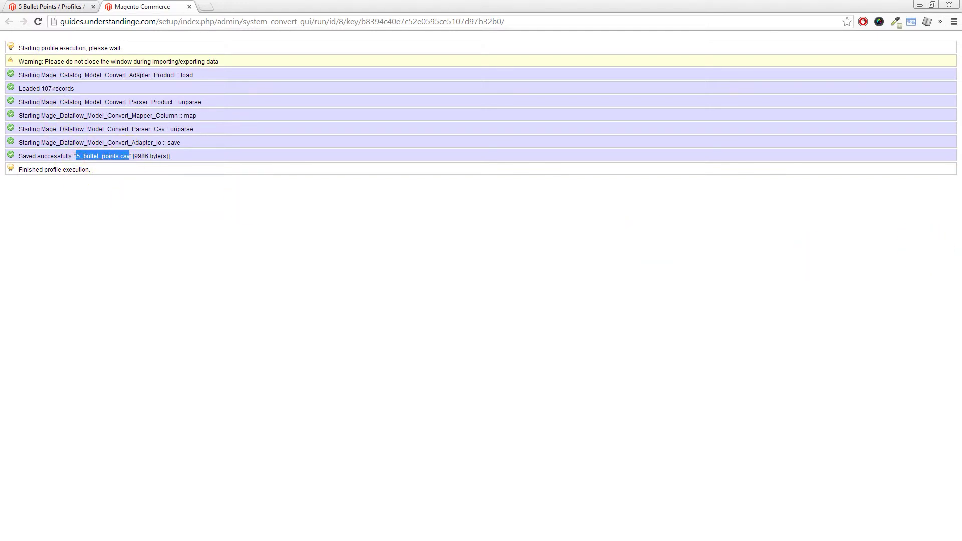
key("alt+Tab")
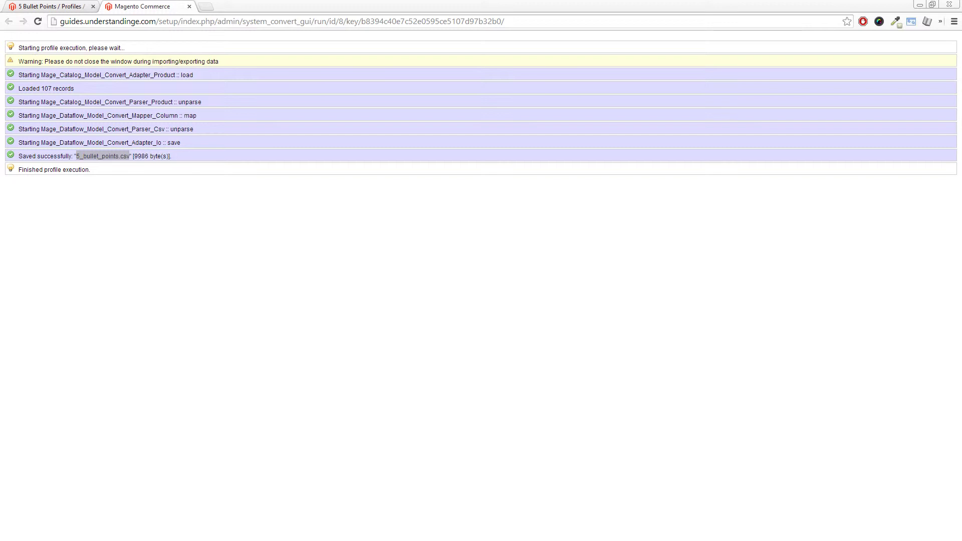
left_click_drag(960, 112, 812, 96)
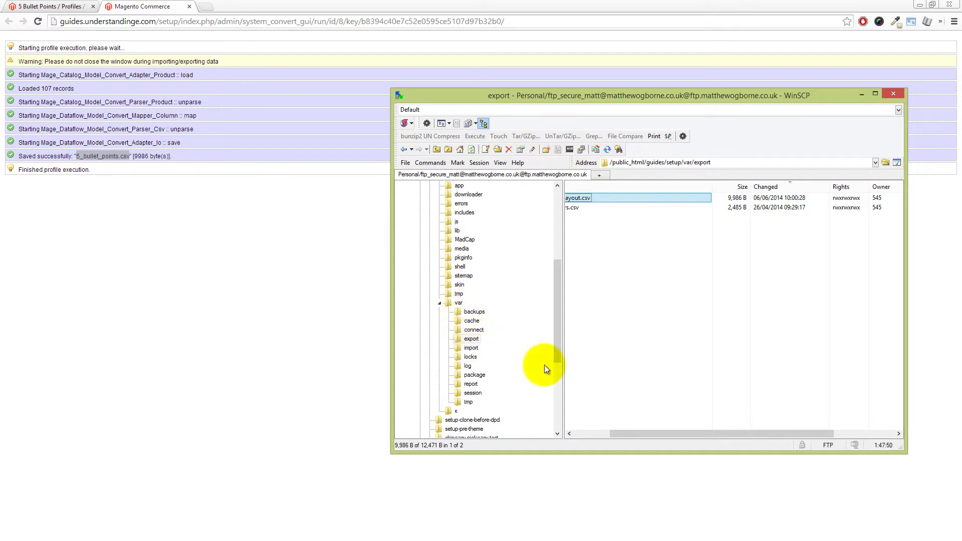
- Refresh WinSCP's var/export listing and open 5_bullet_points.csv in Notepad++
left_click_drag(620, 432, 575, 433)
right_click(631, 254)
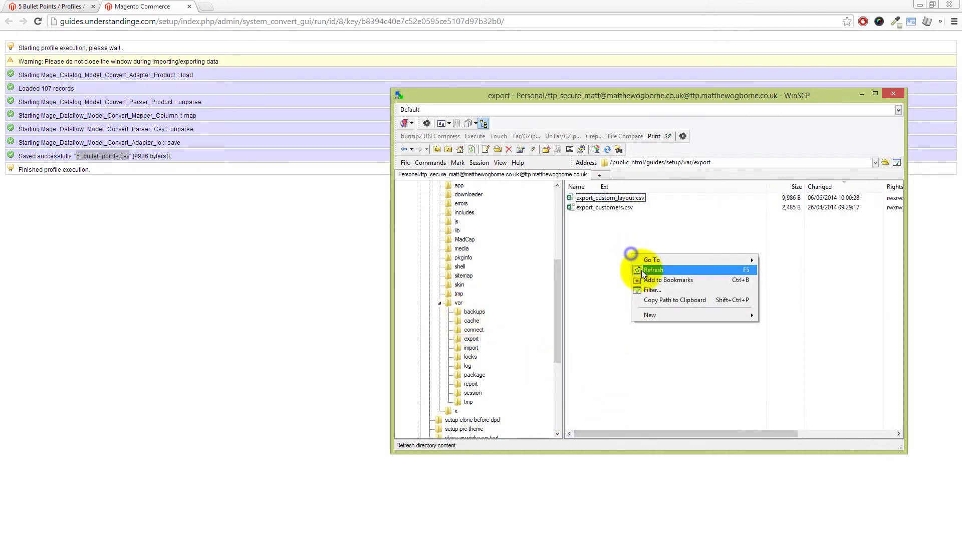
left_click(642, 271)
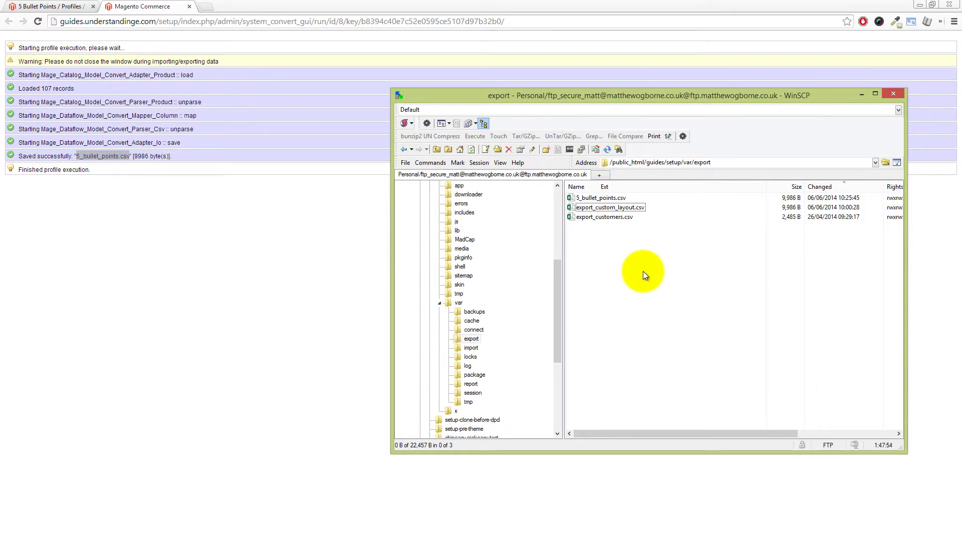
double_click(612, 198)
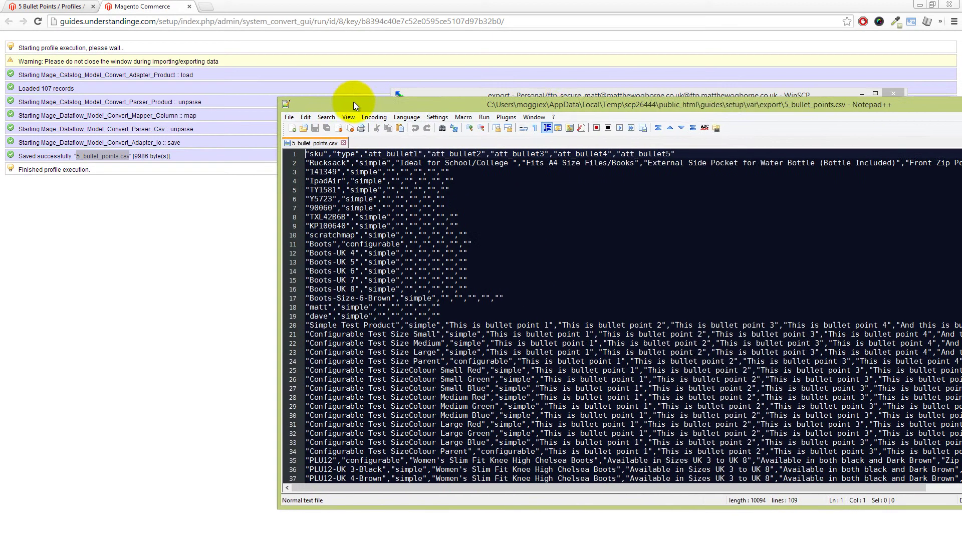
- Bring Notepad++ into view and select the sku and type column headers
left_click_drag(353, 101, 204, 70)
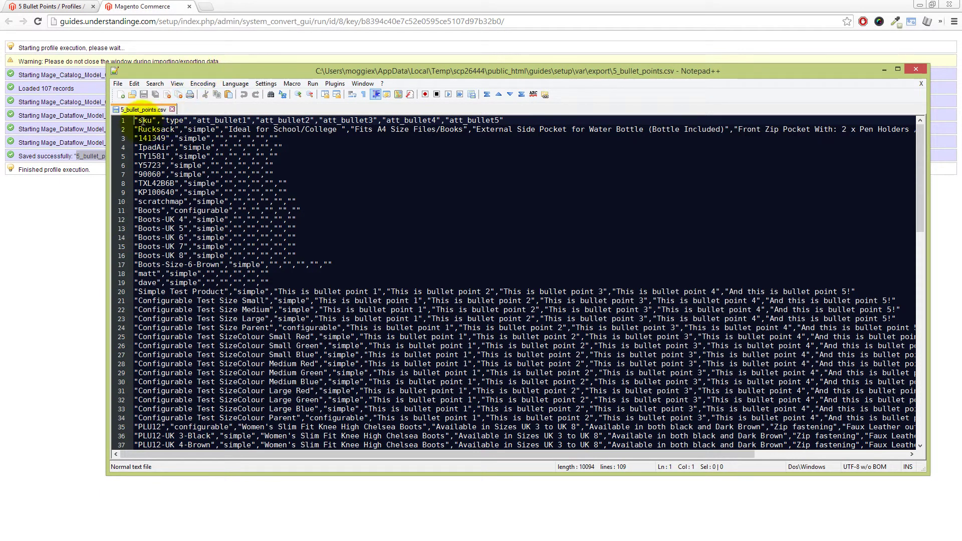
double_click(144, 120)
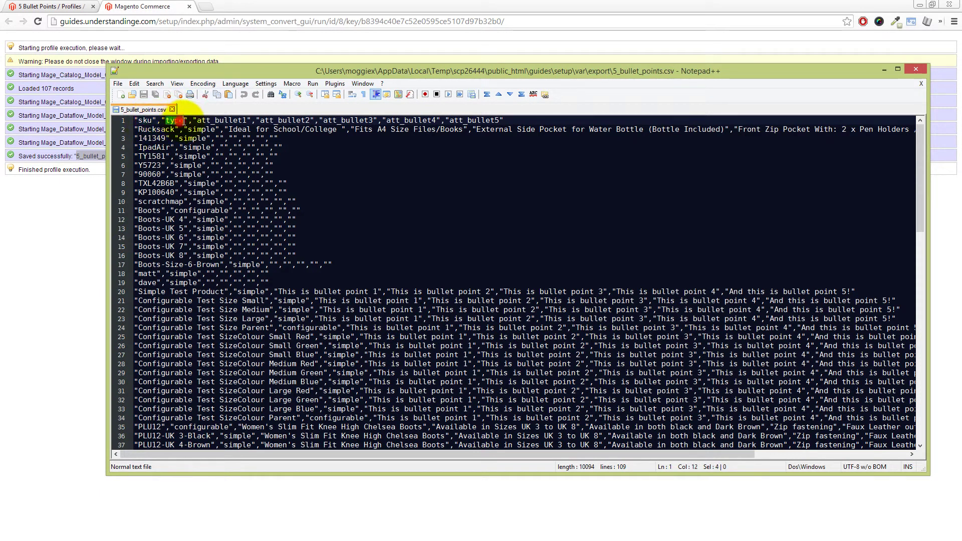
double_click(224, 115)
left_click(165, 110)
double_click(170, 120)
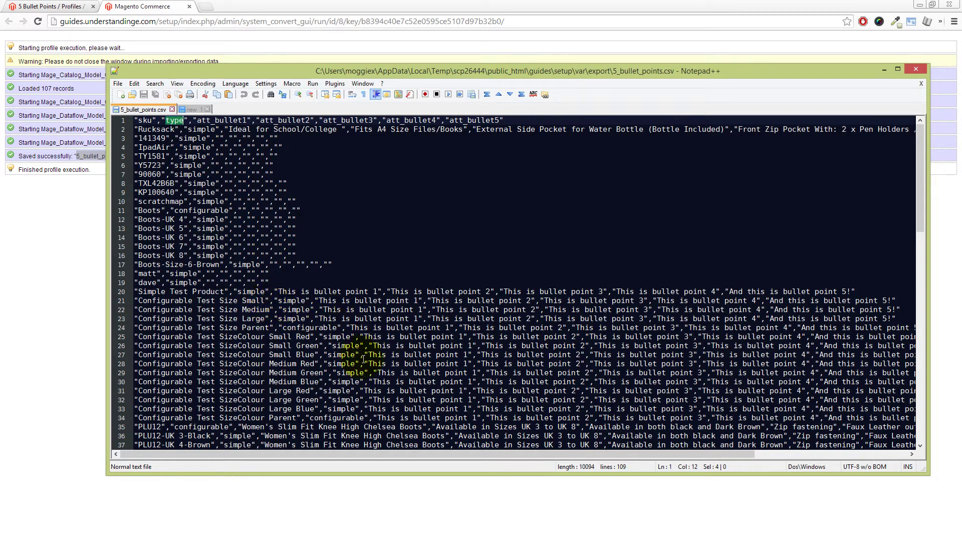
- Select the line 25 product name, then highlight all simple and configurable type values
left_click(247, 337)
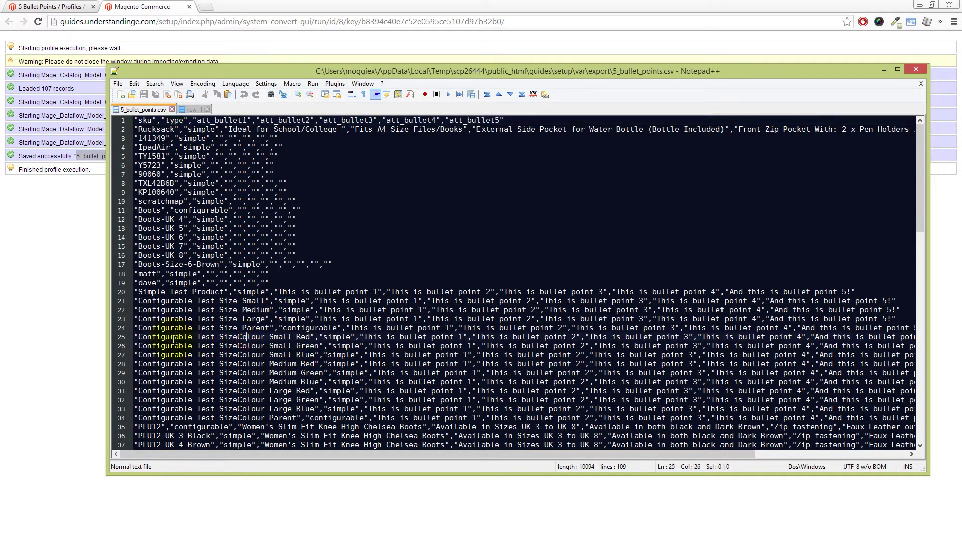
left_click_drag(138, 337, 311, 337)
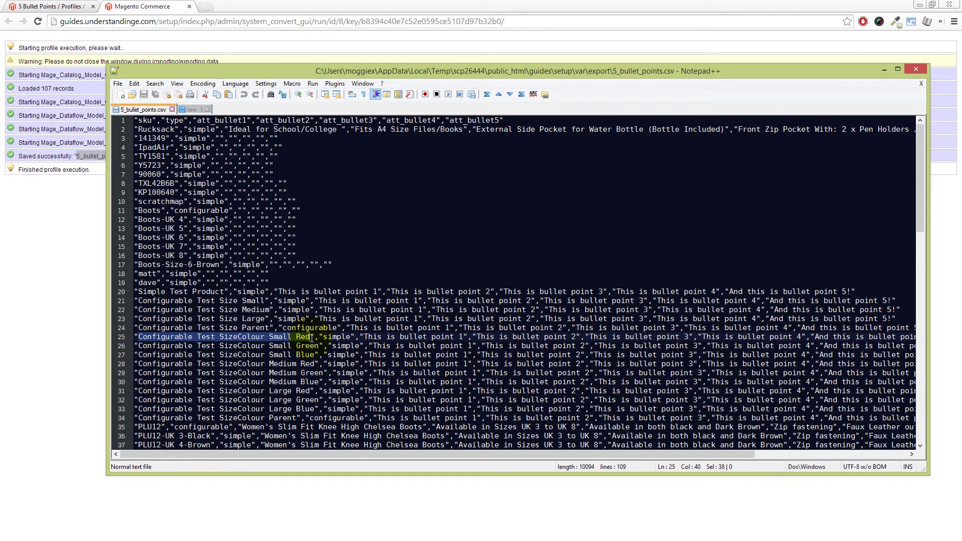
left_click(342, 336)
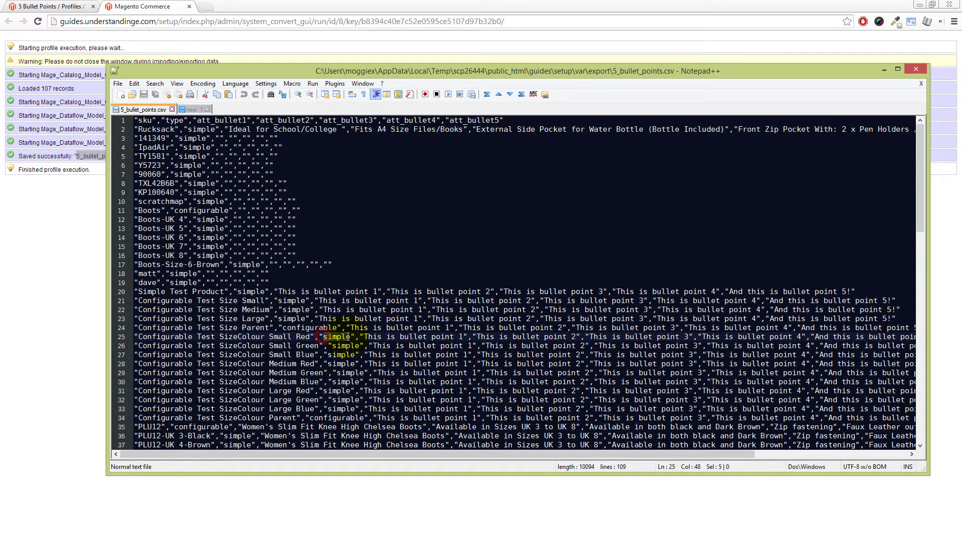
double_click(342, 337)
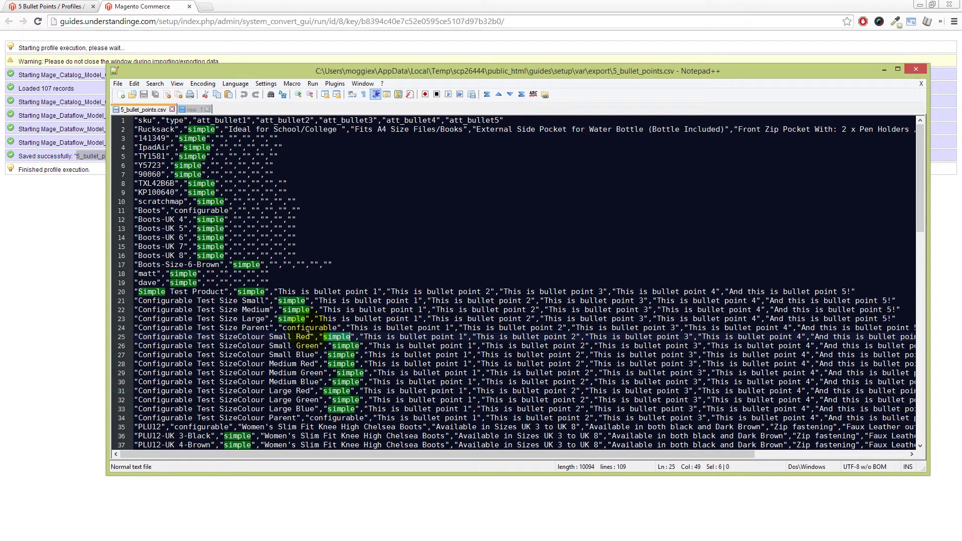
left_click(306, 328)
double_click(308, 328)
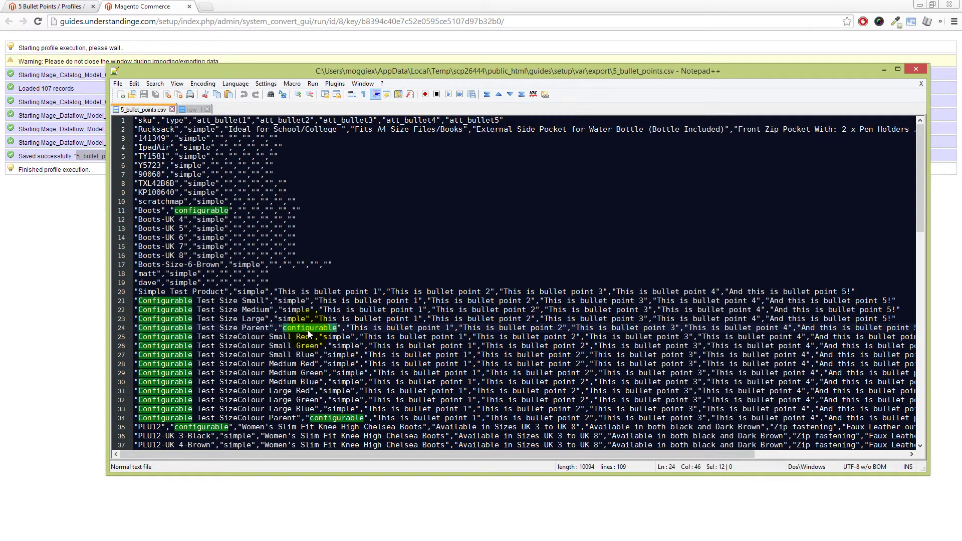
double_click(337, 336)
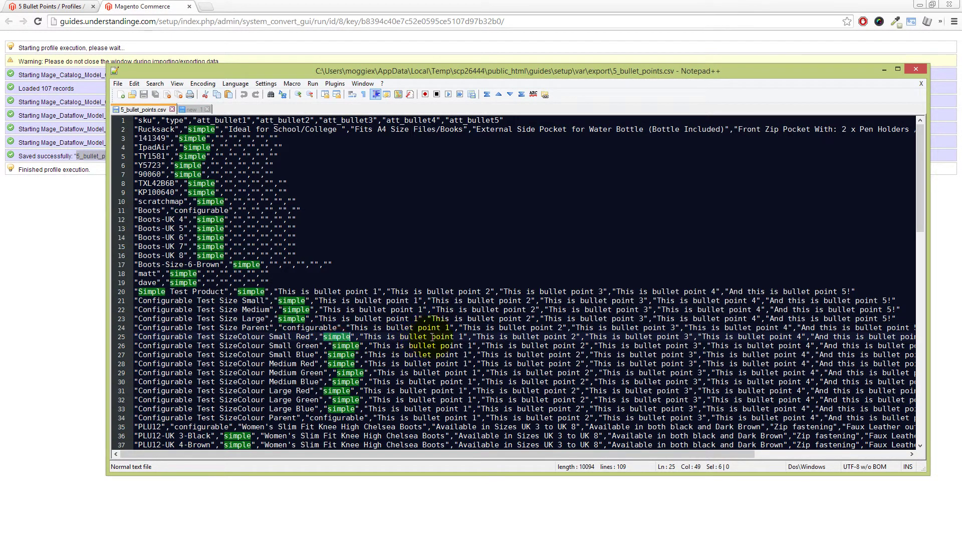